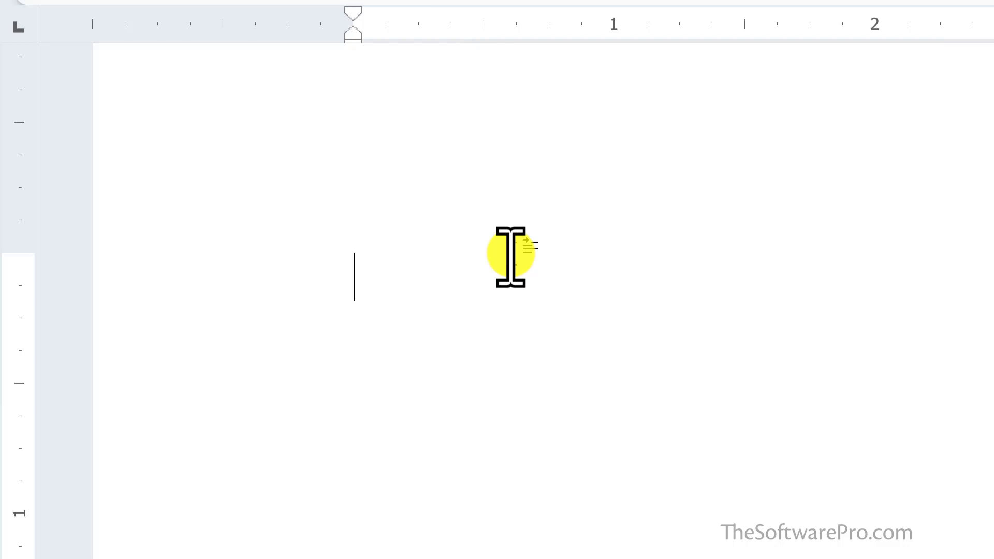
# Type the misspellings teh and accomodate on separate lines to let AutoCorrect fix them
pyautogui.write('teh')
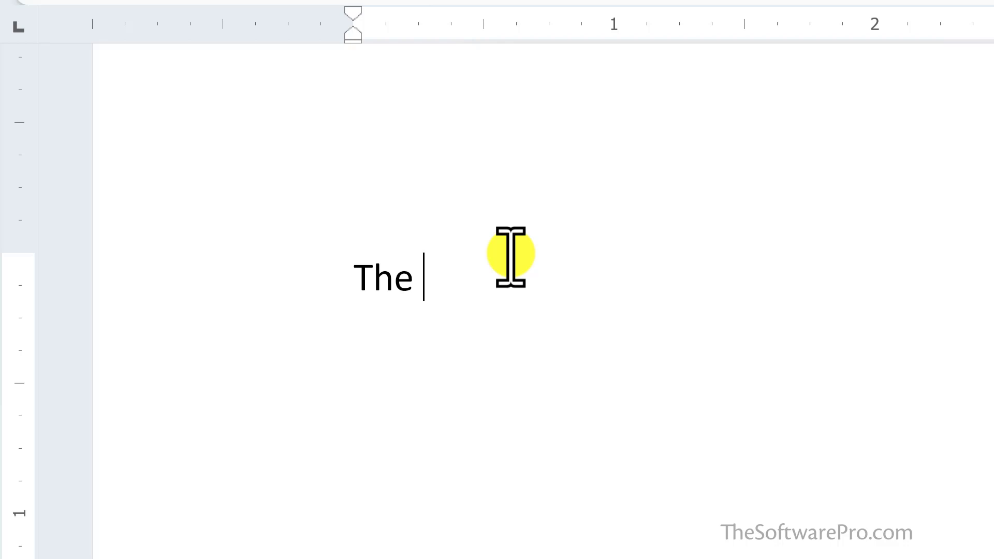
pyautogui.press('Return')
pyautogui.write('accomod')
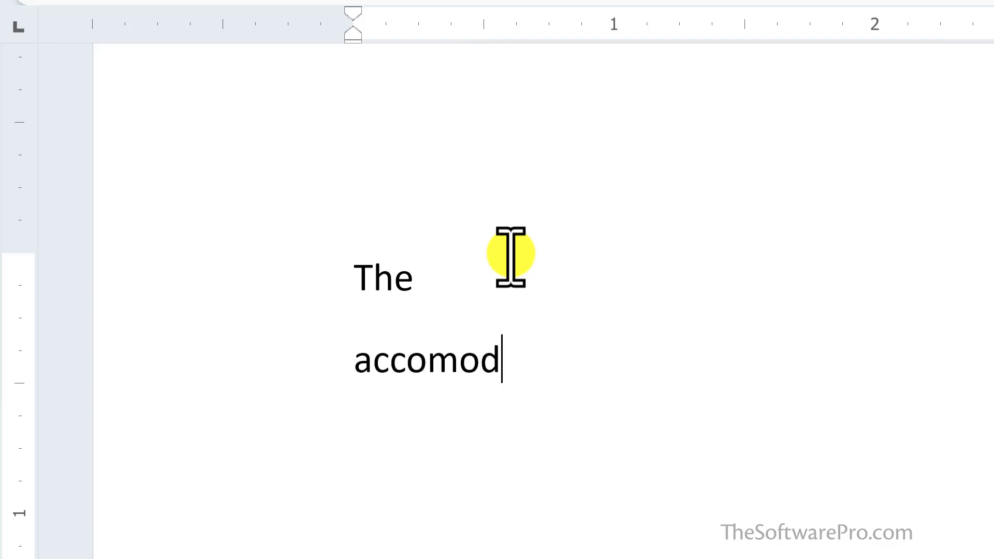
pyautogui.write('ate')
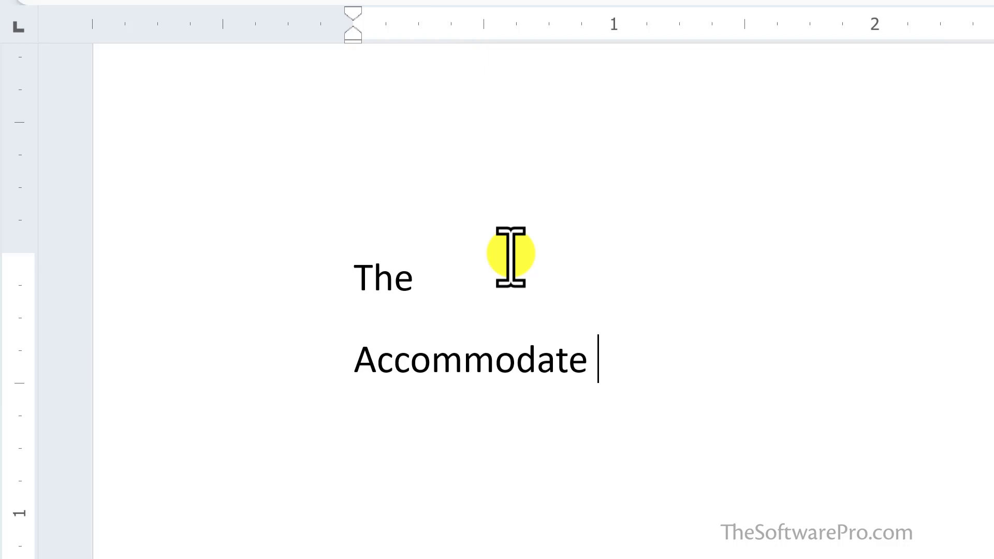
# Open the AutoCorrect options from Word's proofing settings and scroll through the replacement list
pyautogui.click(24, 50)
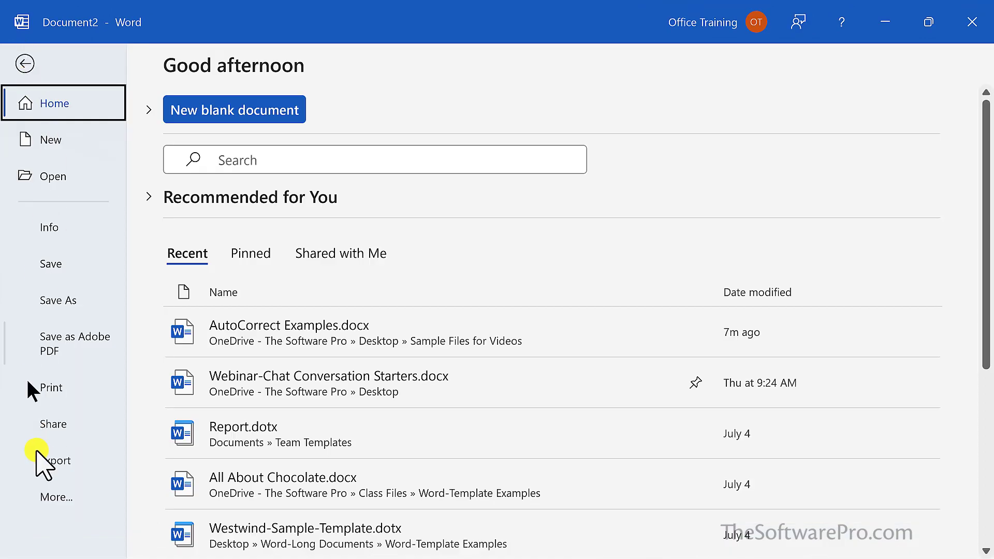
pyautogui.click(50, 497)
pyautogui.click(177, 495)
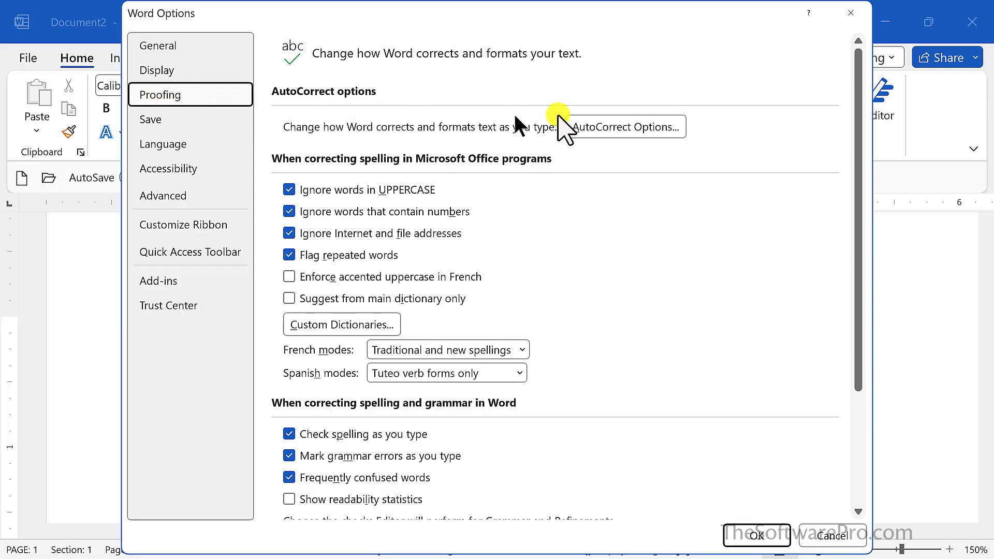
pyautogui.click(624, 127)
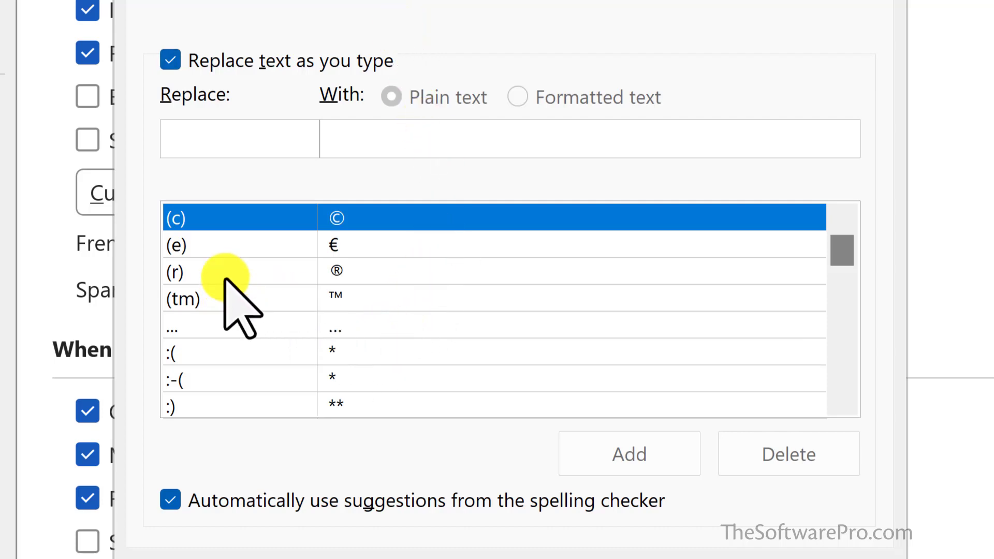
pyautogui.scroll(-2, 226, 279)
pyautogui.scroll(-2, 225, 280)
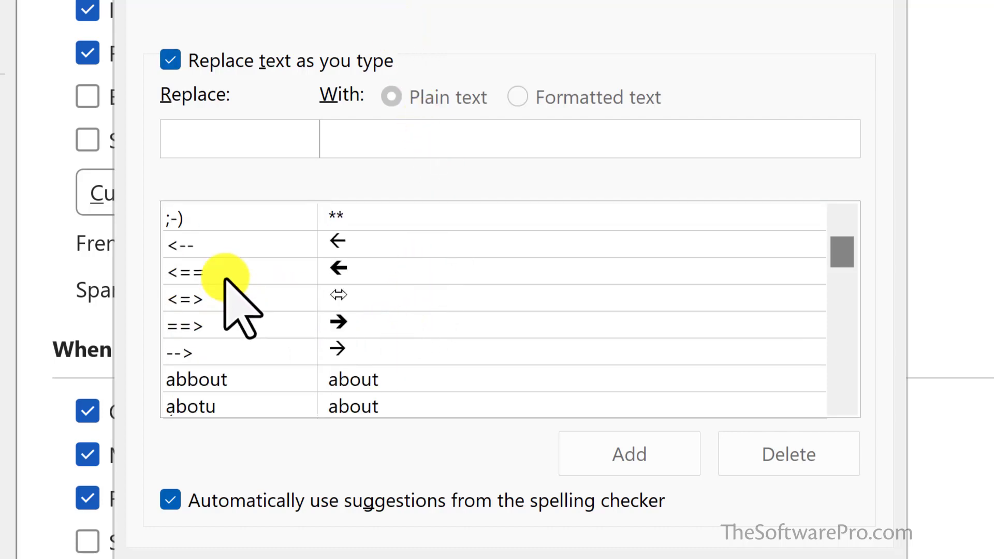
pyautogui.scroll(-1, 243, 305)
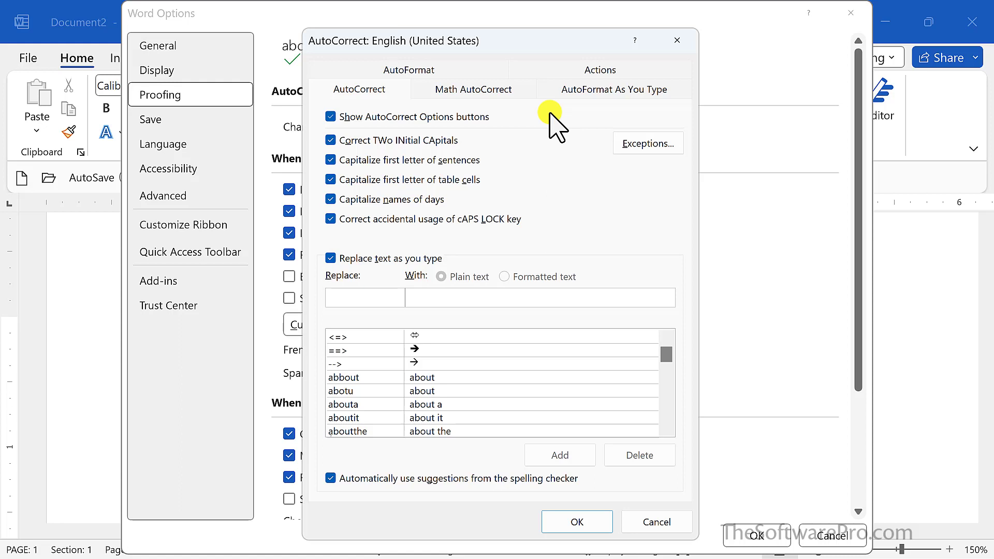
# View the AutoFormat As You Type options and return to the AutoCorrect replacement settings
pyautogui.hotkey('ctrl', 'z')
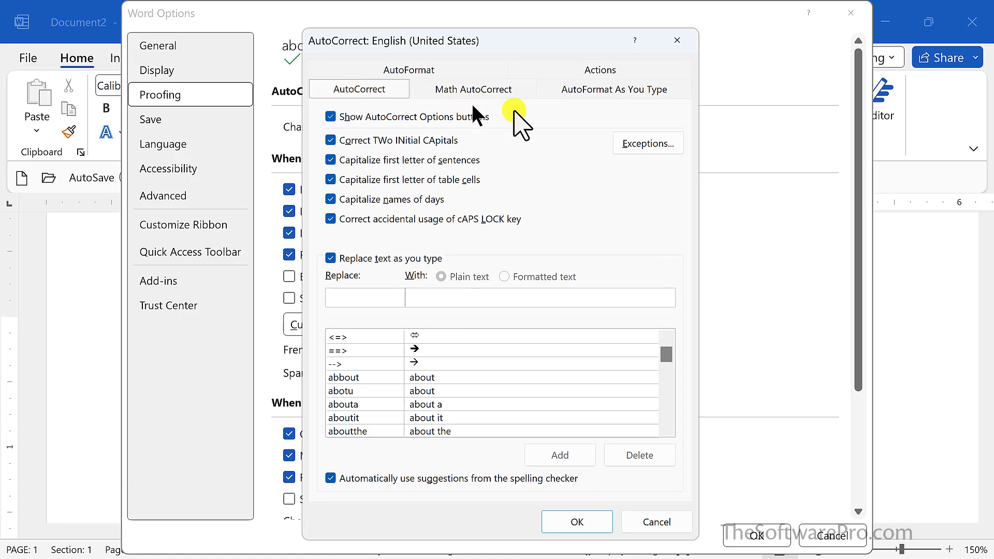
pyautogui.click(584, 99)
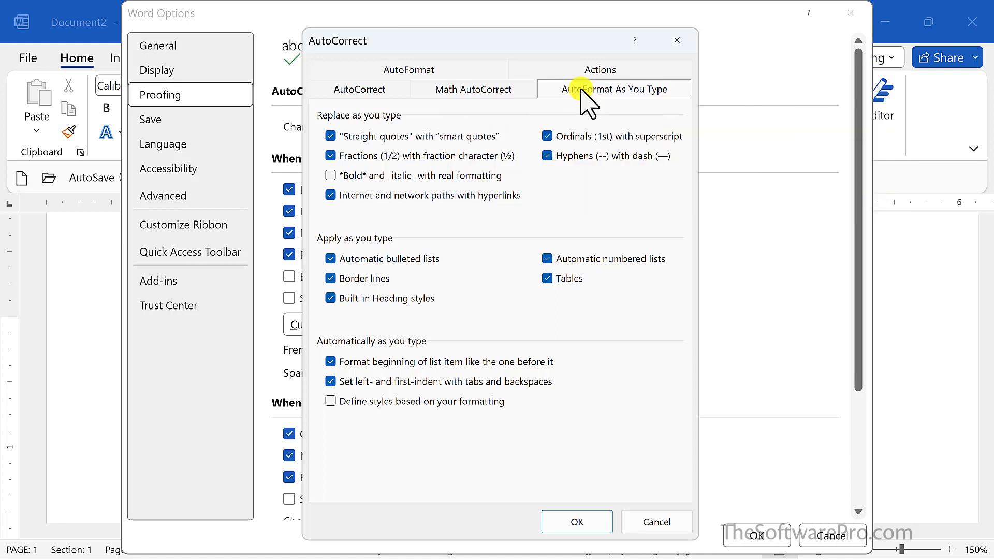
pyautogui.click(373, 89)
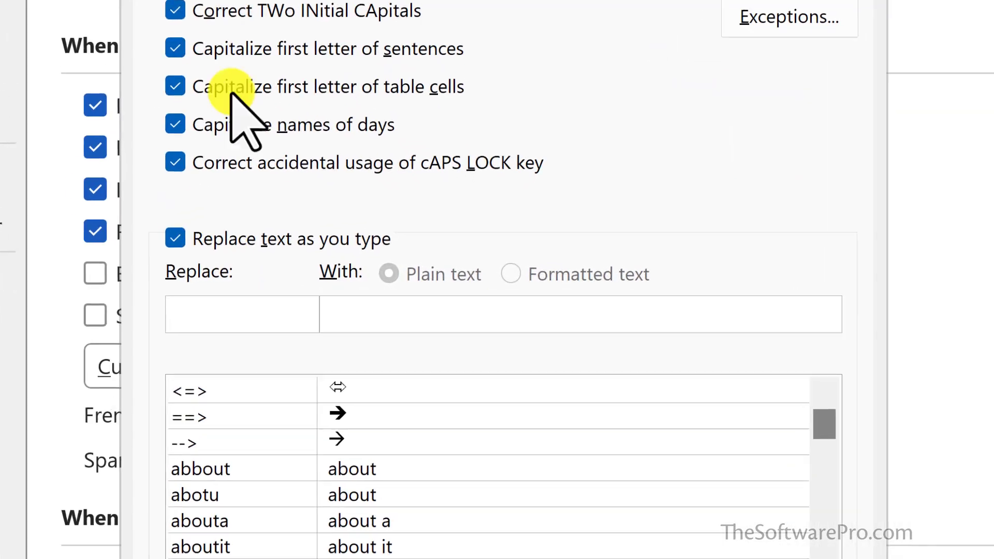
# Add an AutoCorrect entry that replaces km with the project manager's full name and PMP title, and close the options
pyautogui.click(343, 298)
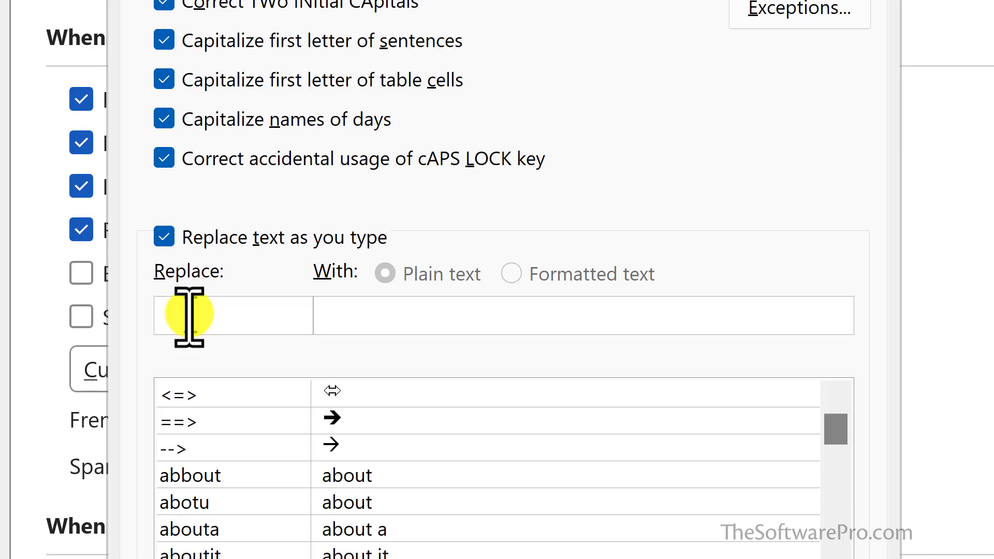
pyautogui.click(192, 316)
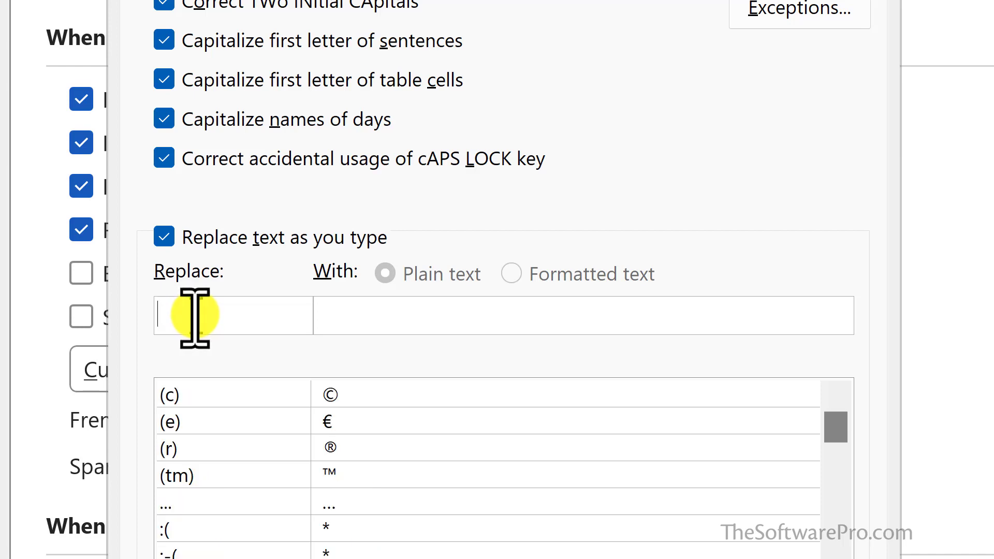
pyautogui.write('kn')
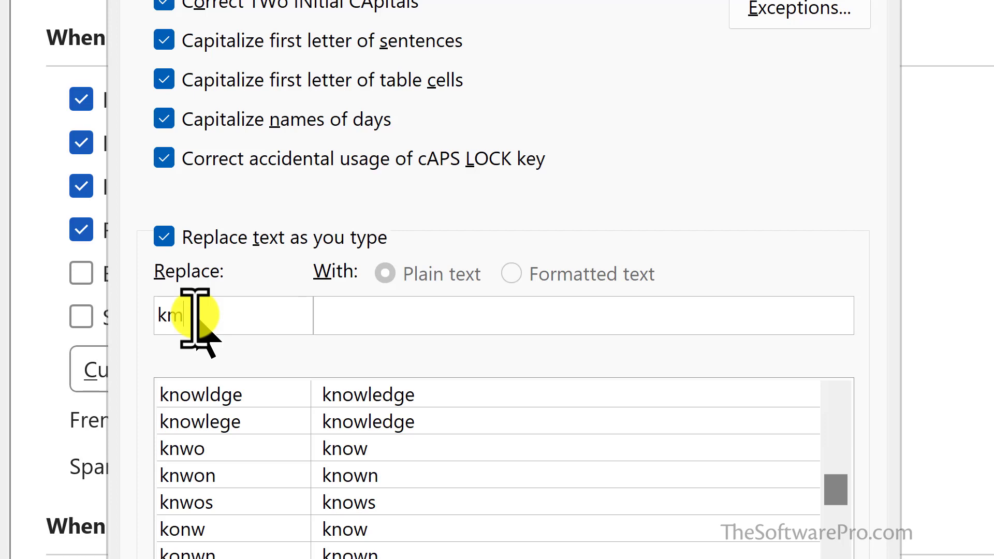
pyautogui.press('Tab')
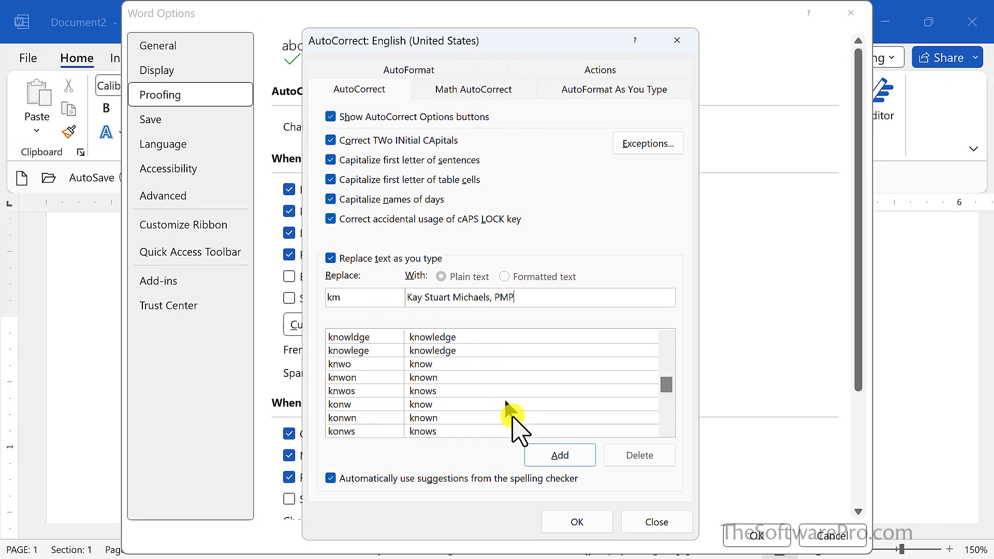
pyautogui.click(544, 455)
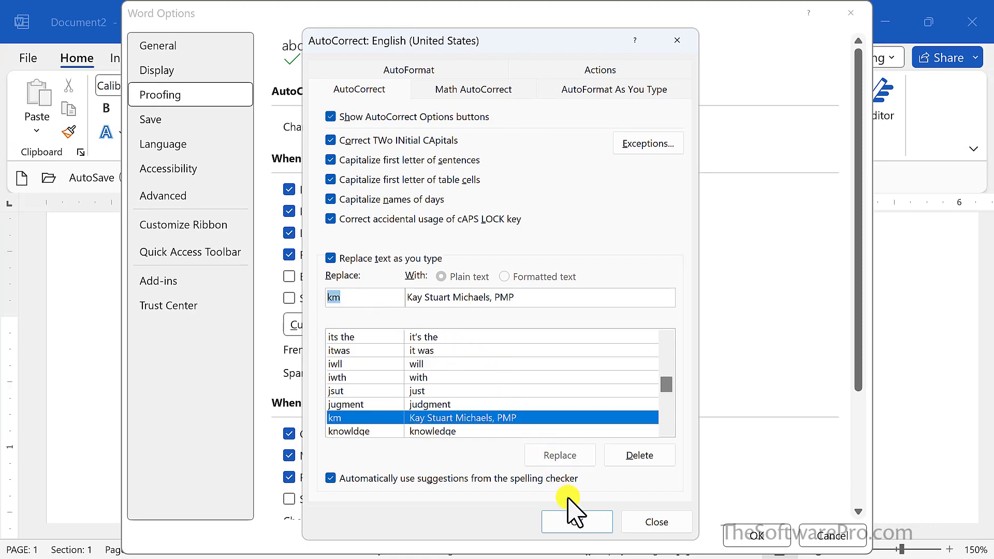
pyautogui.click(576, 522)
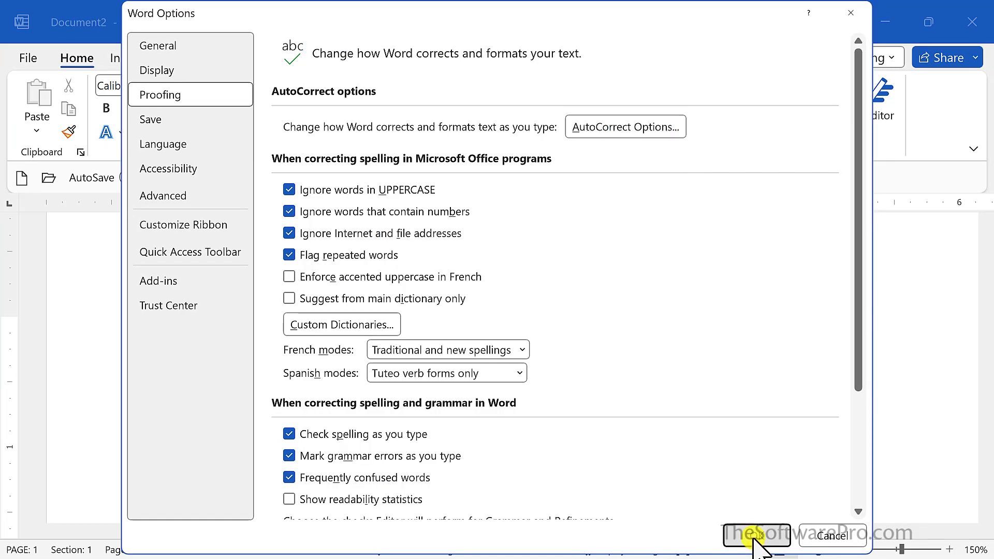
pyautogui.click(756, 535)
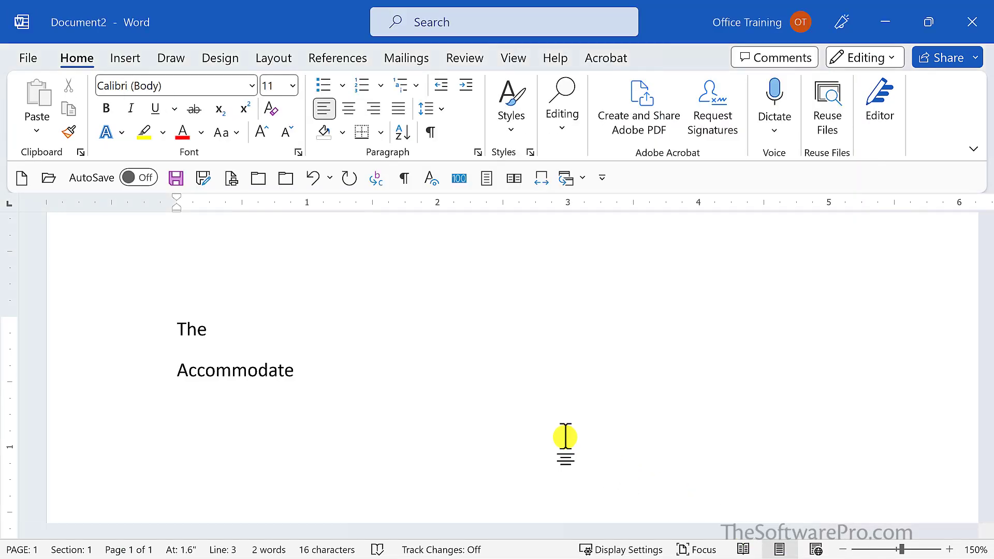
# Type the sentence "Our project manager is km." to expand the new entry
pyautogui.write('Our project manager is ')
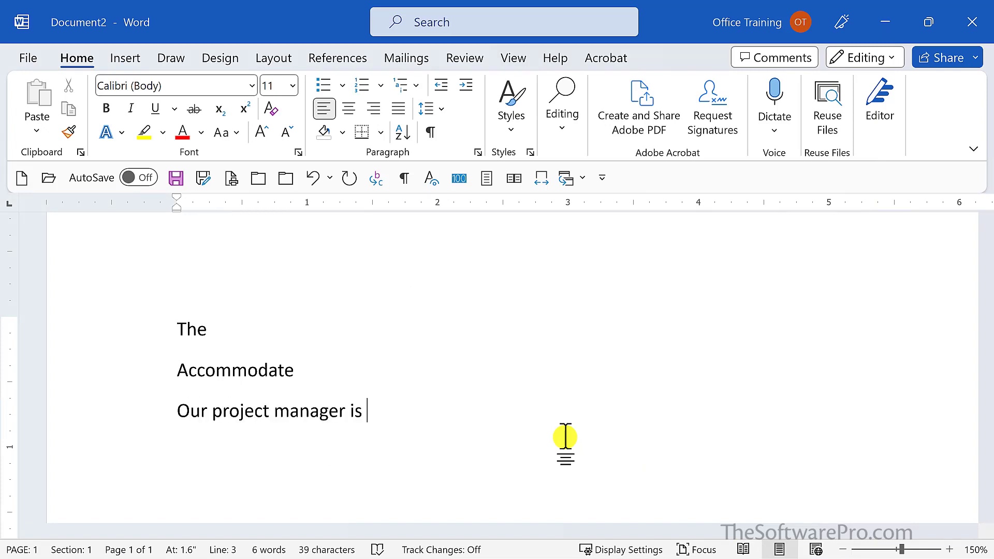
pyautogui.write('km.')
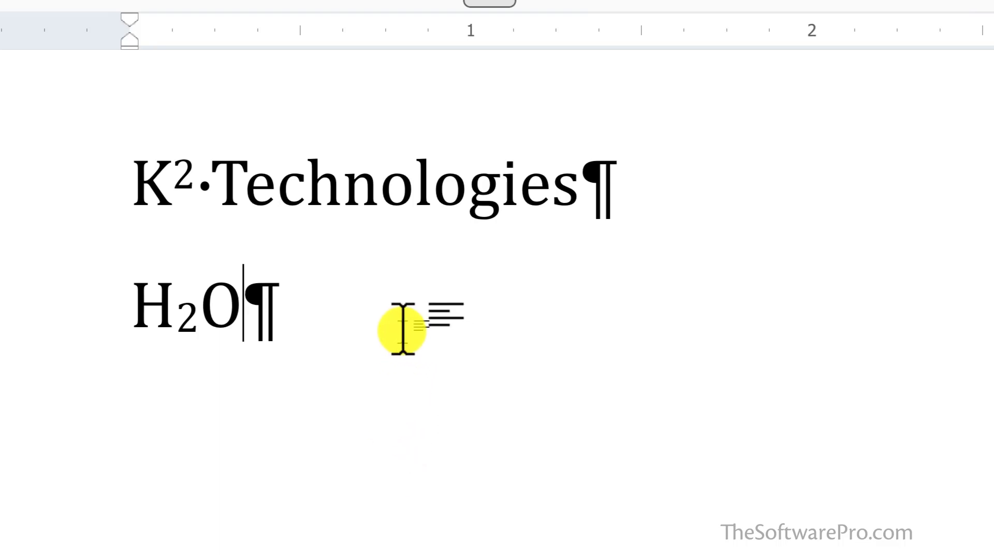
# Select the formatted K² Technologies line and save it as a formatted-text AutoCorrect entry named k2t
pyautogui.click(131, 184)
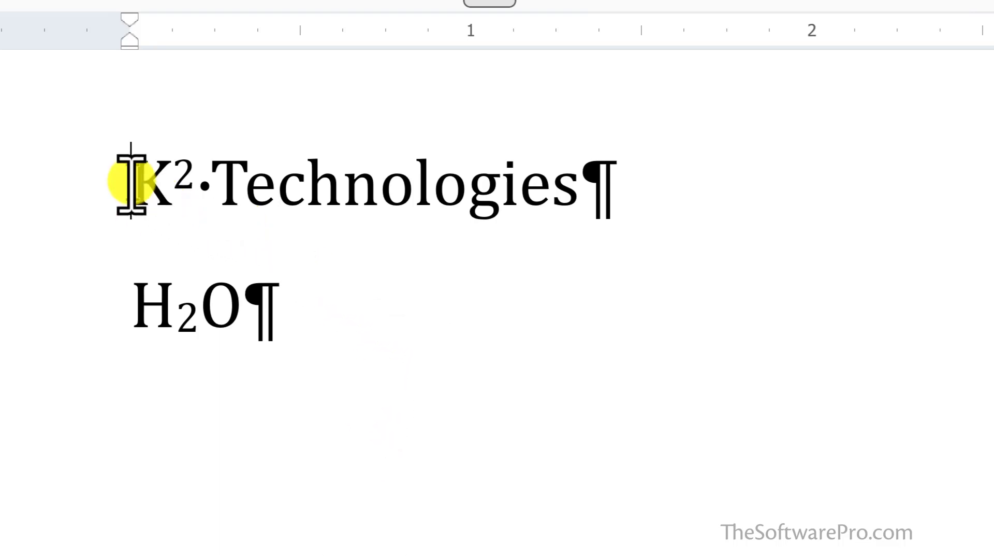
pyautogui.hotkey('shift', 'End')
pyautogui.hotkey('shift', 'Left')
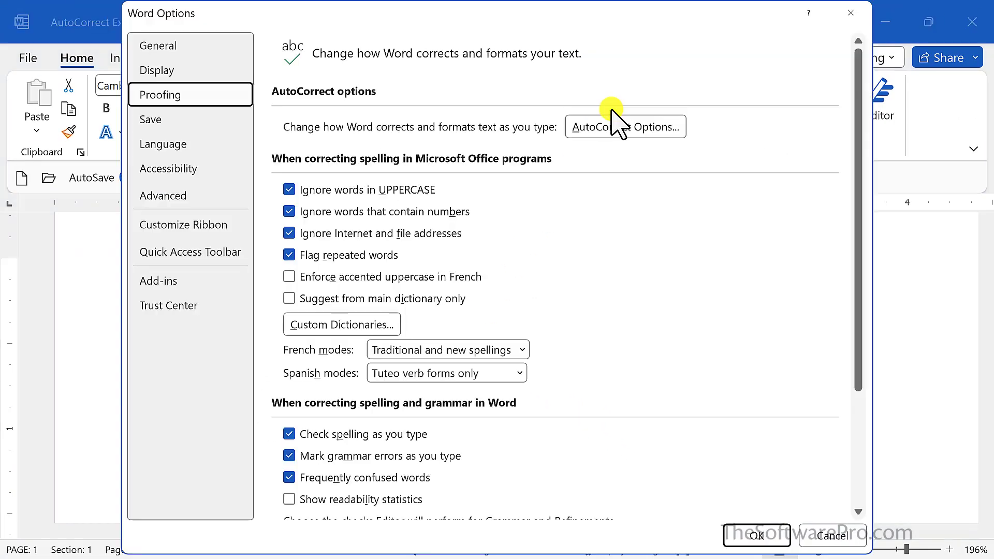
pyautogui.click(615, 124)
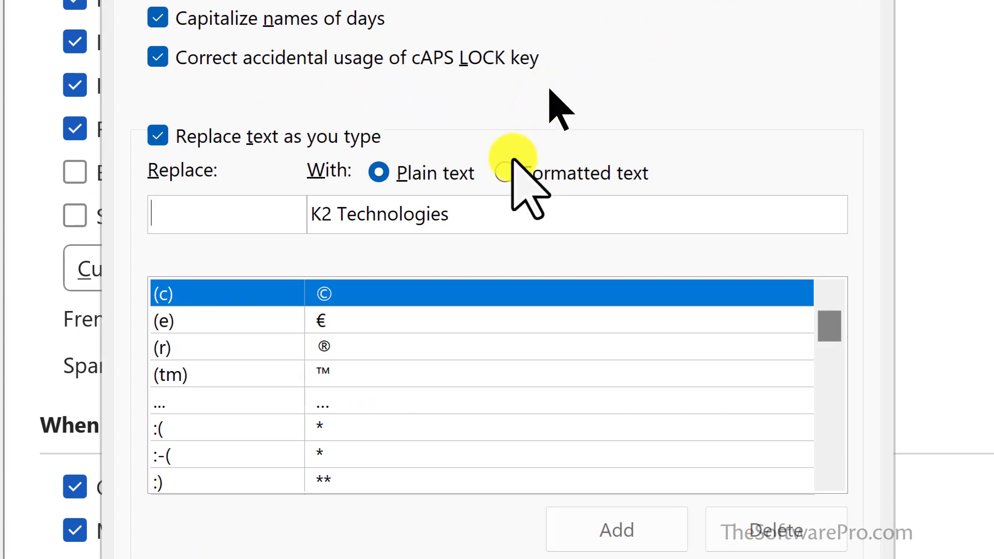
pyautogui.click(505, 172)
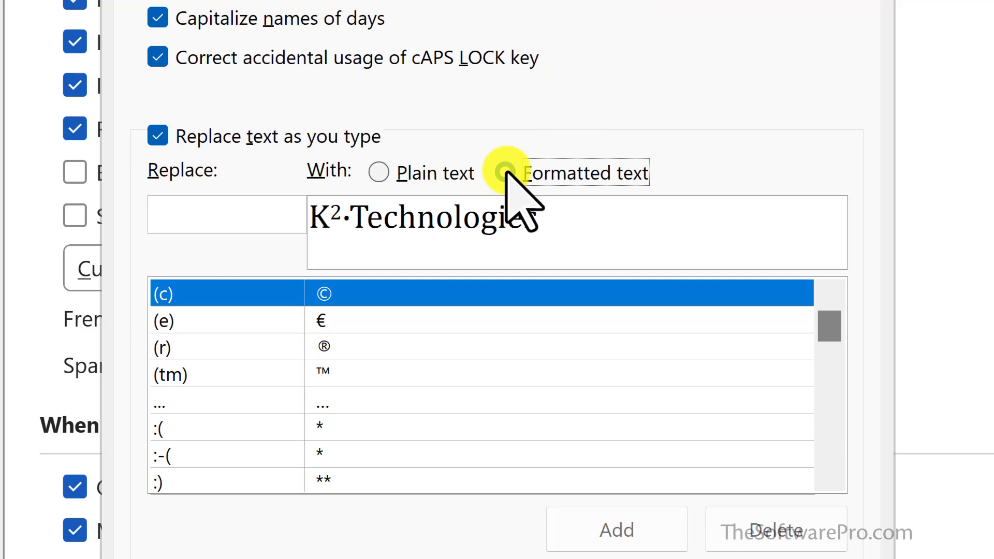
pyautogui.click(226, 216)
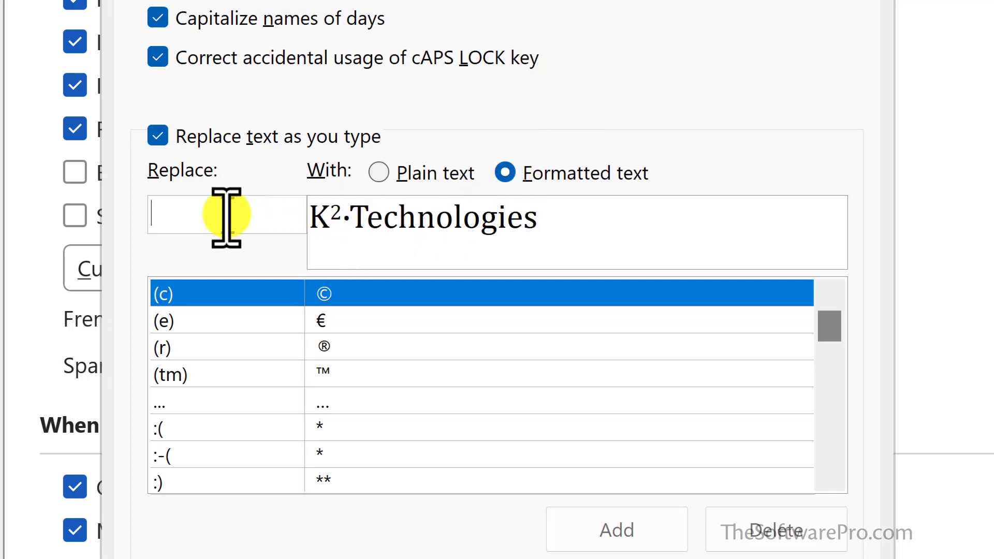
pyautogui.write('k2t')
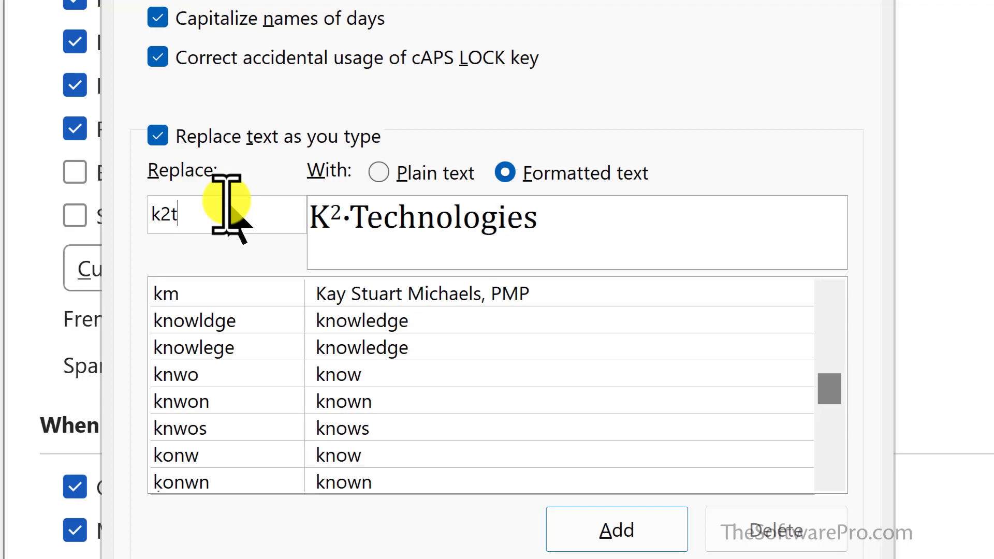
pyautogui.click(628, 525)
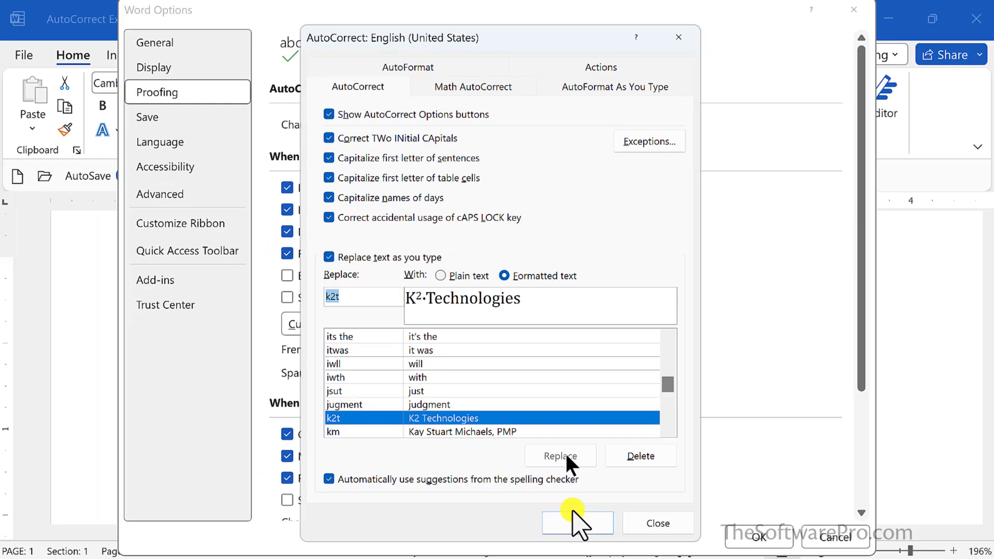
pyautogui.click(572, 518)
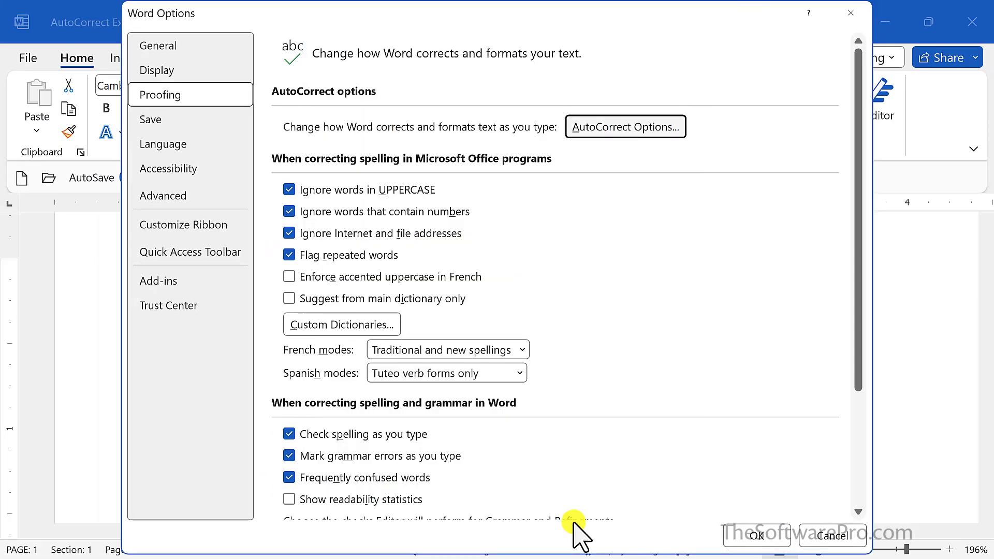
pyautogui.click(766, 533)
# Add a formatted-text AutoCorrect entry h2o for the selected subscripted H₂O and close the dialog
pyautogui.click(229, 331)
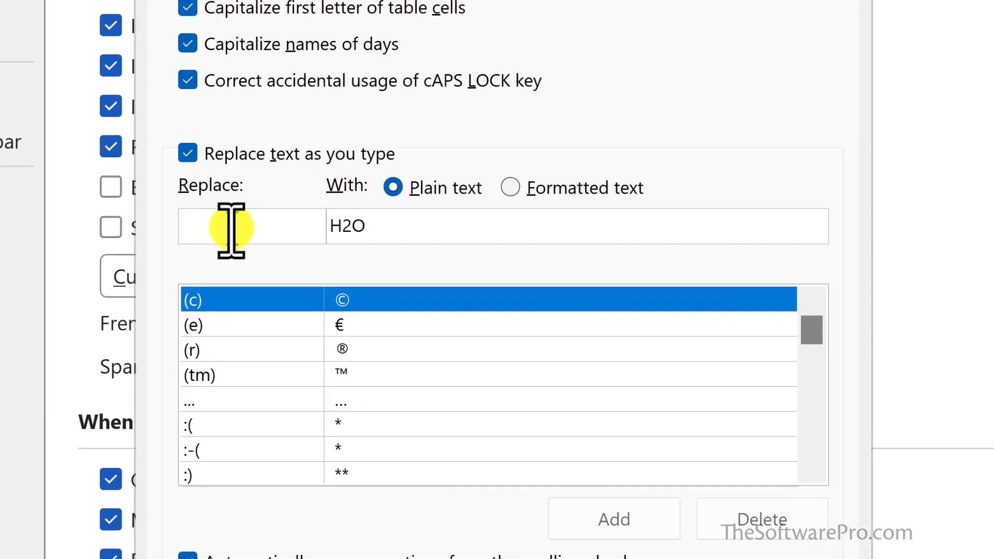
pyautogui.write('h2o')
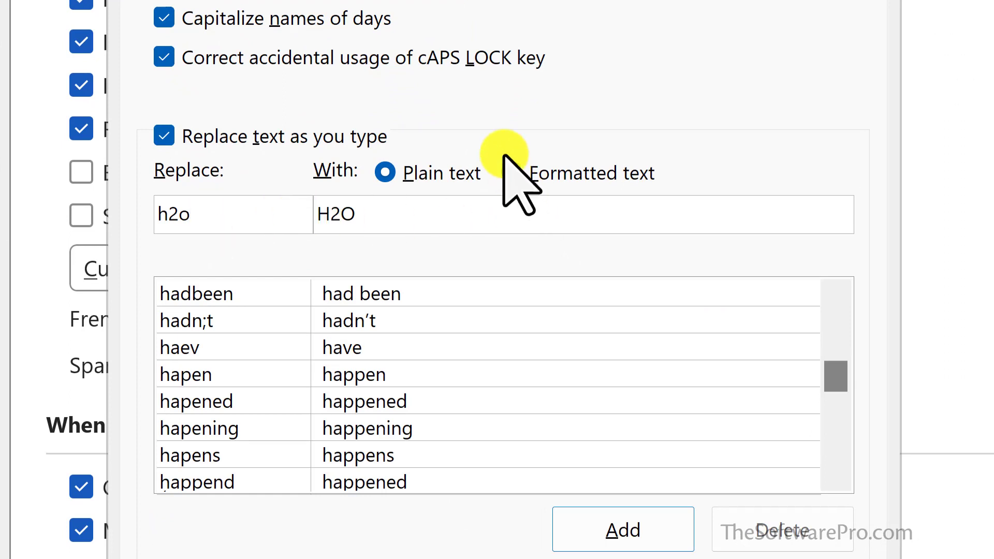
pyautogui.click(512, 173)
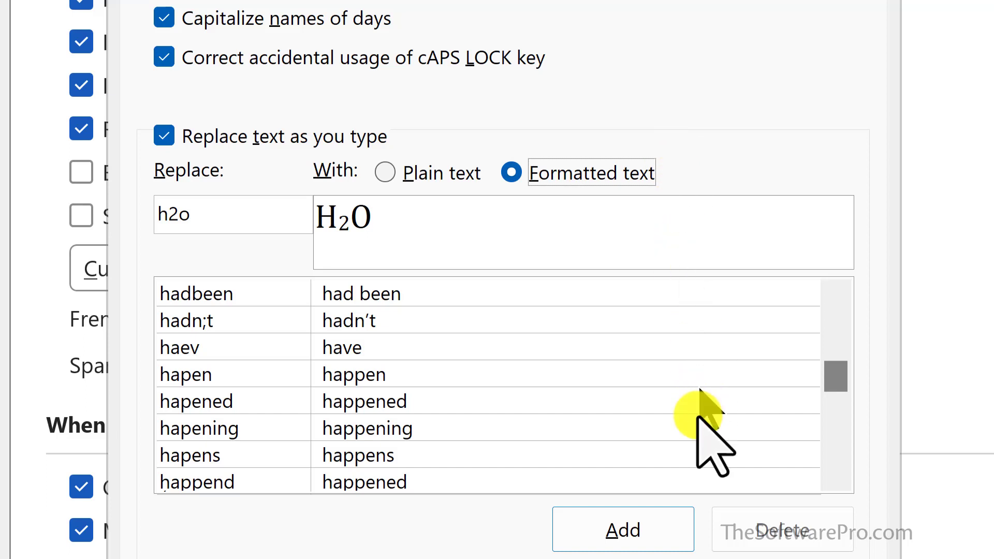
pyautogui.click(628, 524)
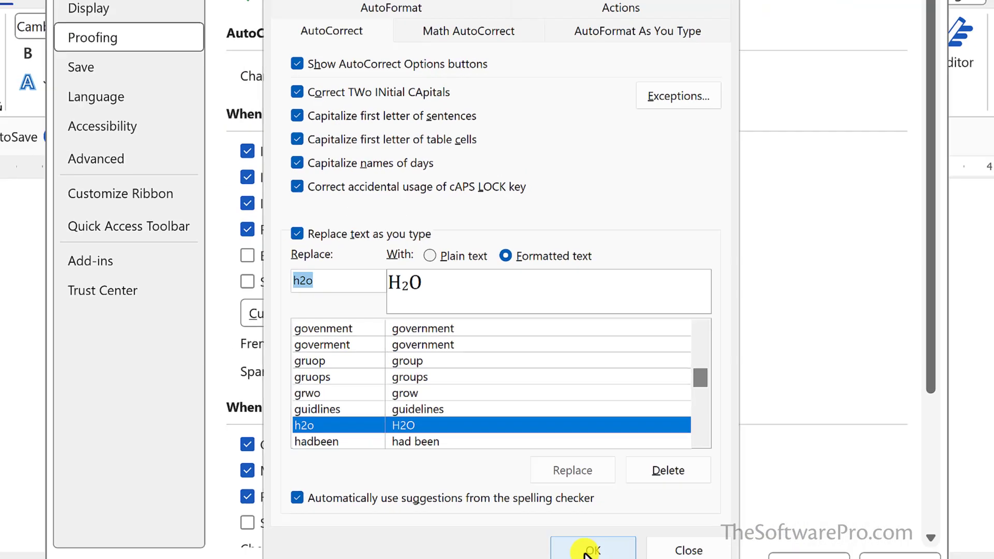
pyautogui.click(638, 558)
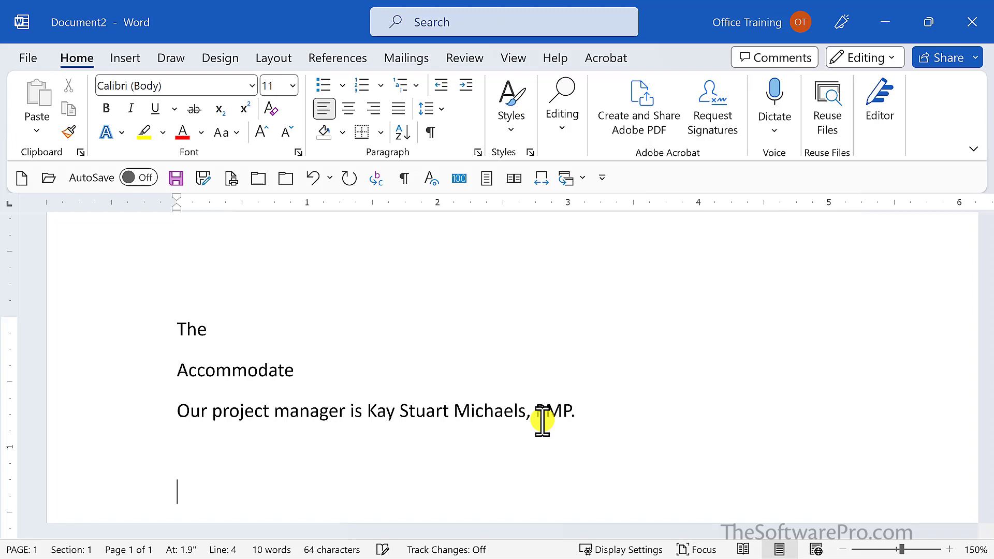
pyautogui.scroll(1, 542, 420)
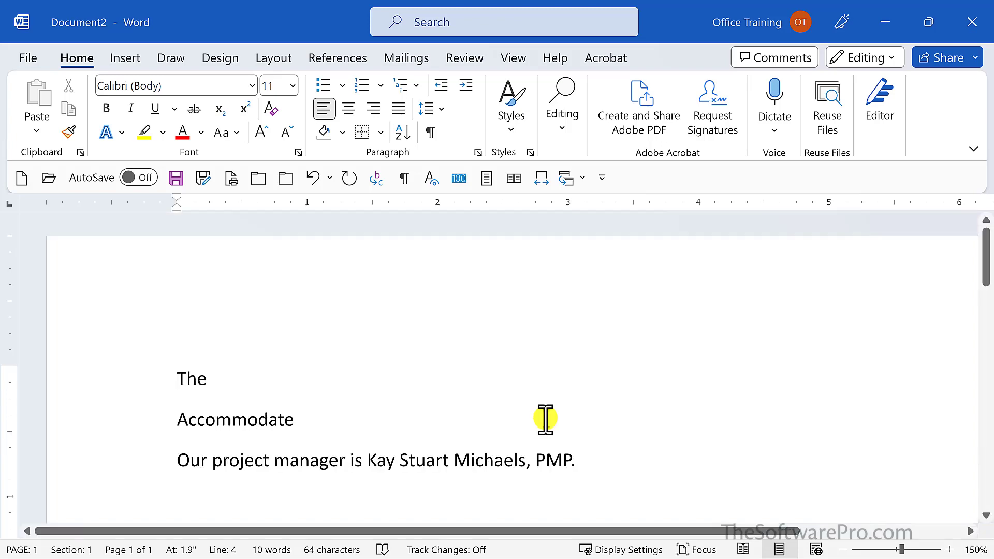
# Type k2t and, on a new line, H2o to insert the formatted AutoCorrect entries
pyautogui.write('k2t')
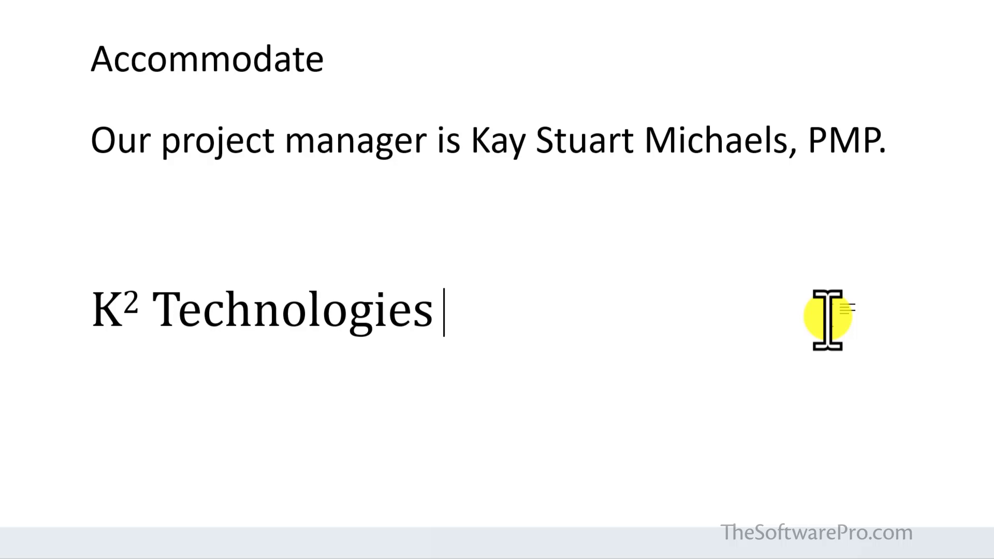
pyautogui.press('Return')
pyautogui.write('H2o')
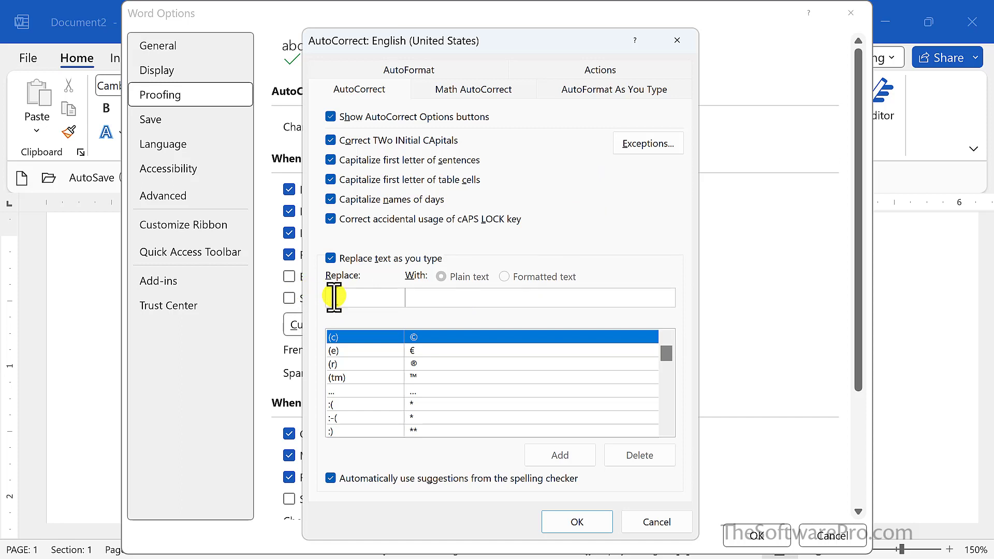
# Delete the k2t entry from the AutoCorrect replacement list
pyautogui.write('k2t')
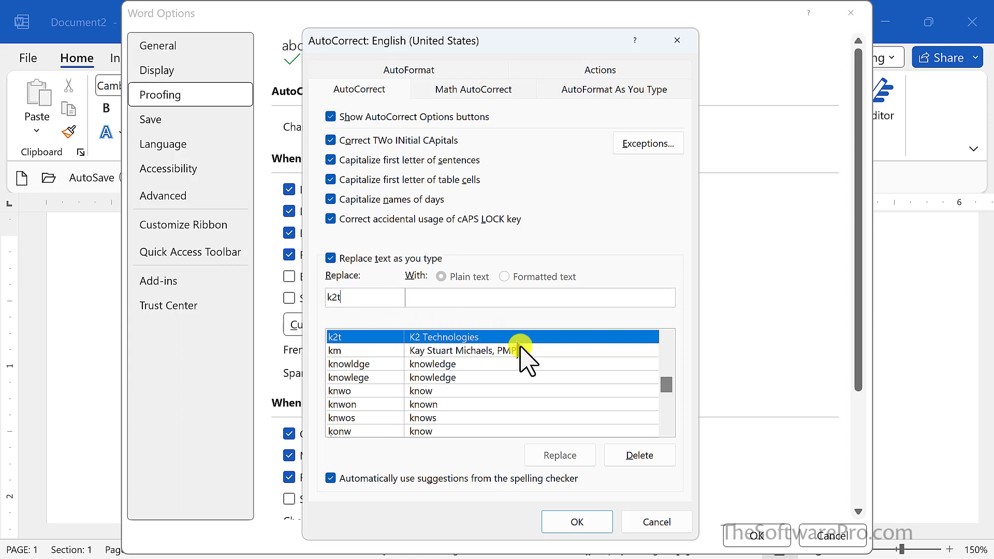
pyautogui.click(640, 455)
pyautogui.moveTo(666, 384); pyautogui.dragTo(665, 339)
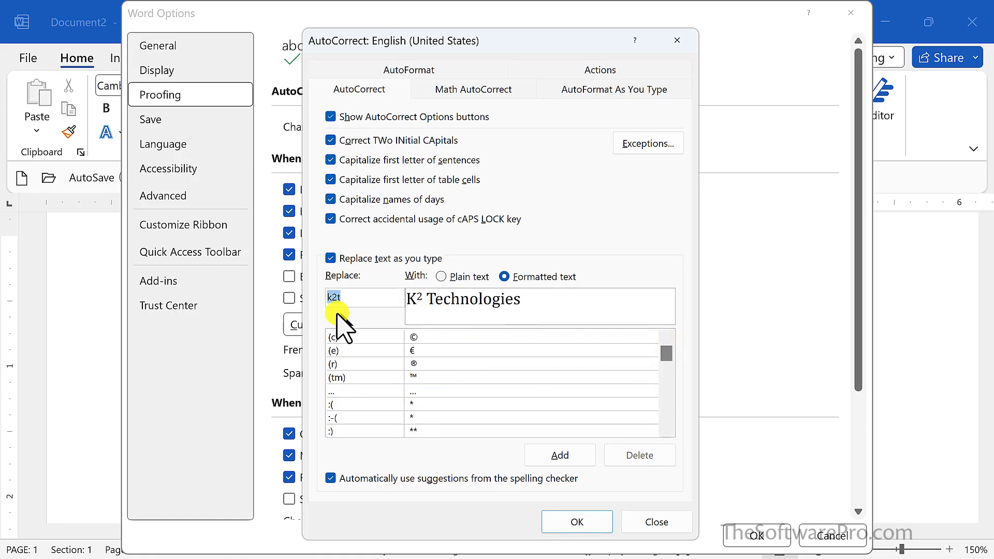
pyautogui.click(350, 336)
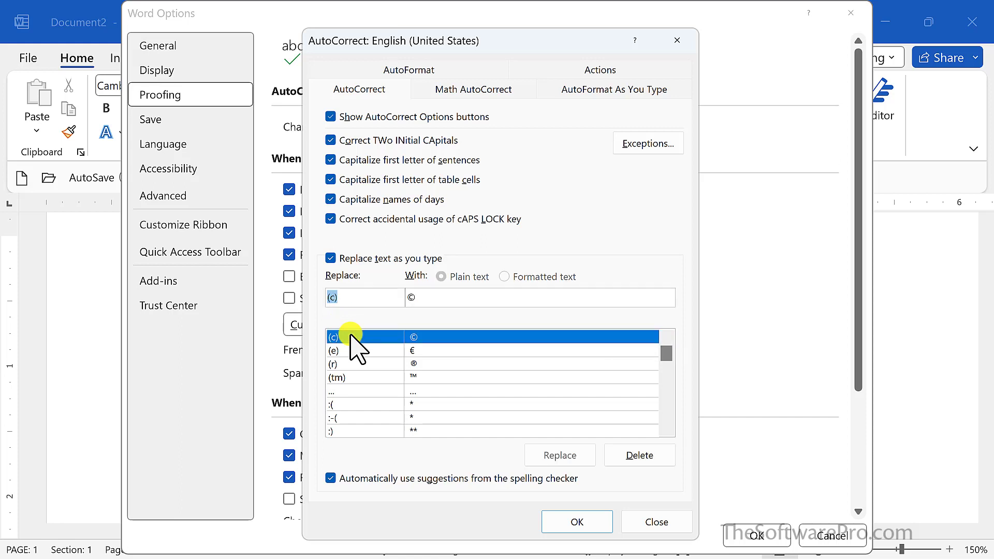